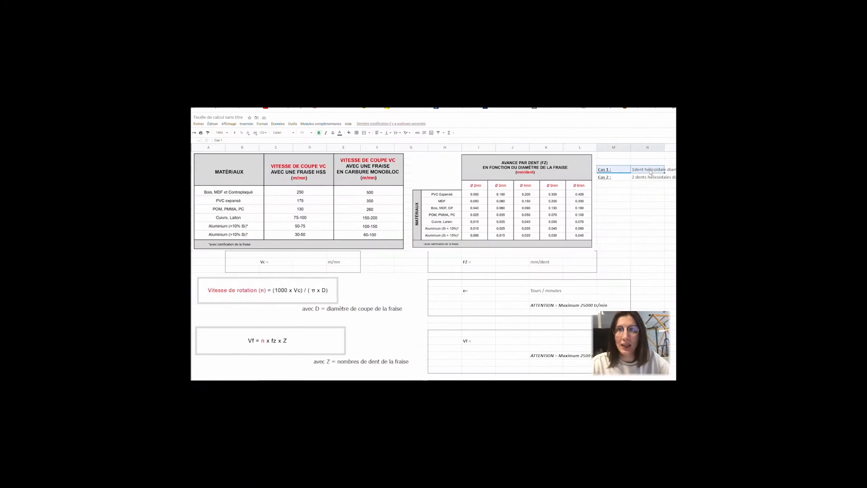
left_click(373, 233)
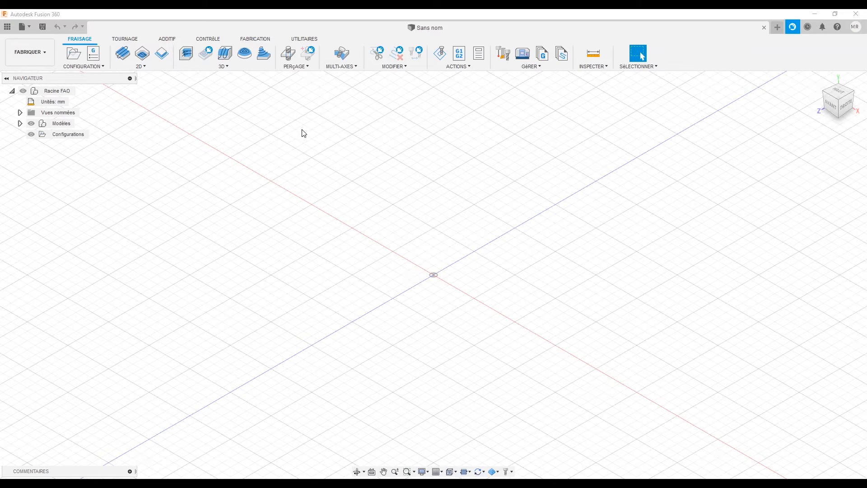
- Switch to the Fabriquer workspace and open the local collection named Library in the tool library
left_click(37, 58)
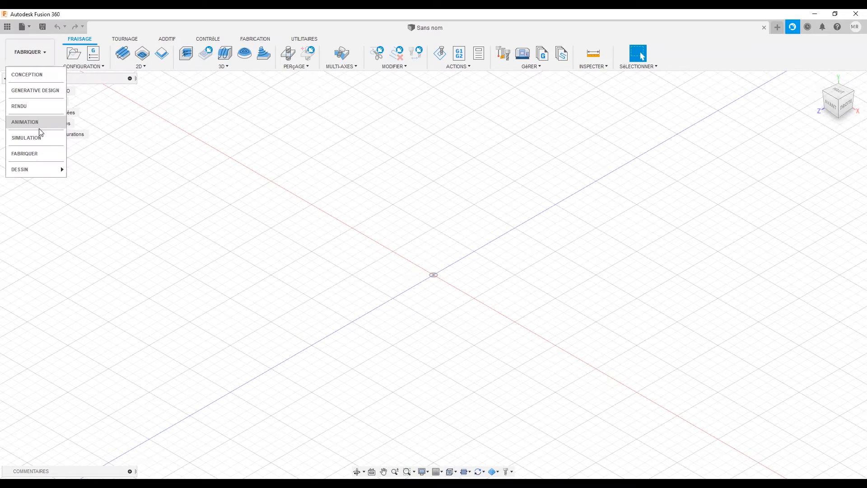
left_click(25, 155)
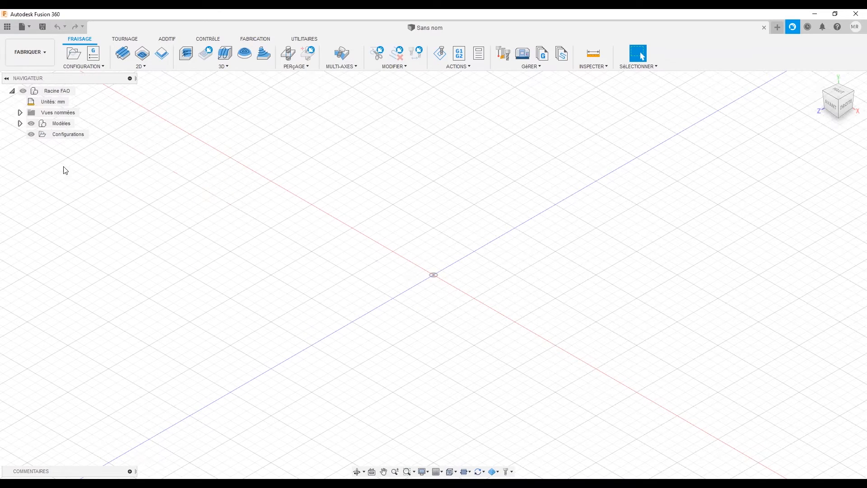
left_click(531, 70)
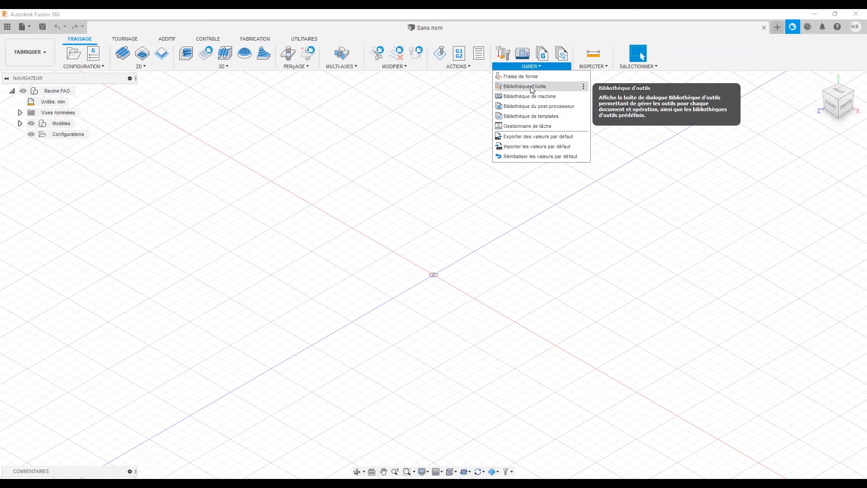
left_click(532, 87)
left_click_drag(264, 76, 367, 66)
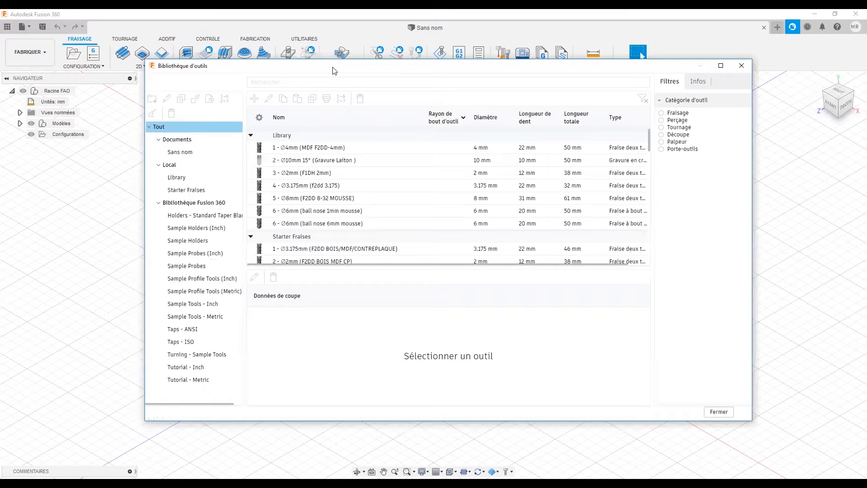
left_click(177, 177)
- Create a new Fraise deux tailles milling tool with the description F2DH-MDF 3.175 and show its cutter settings
left_click(253, 100)
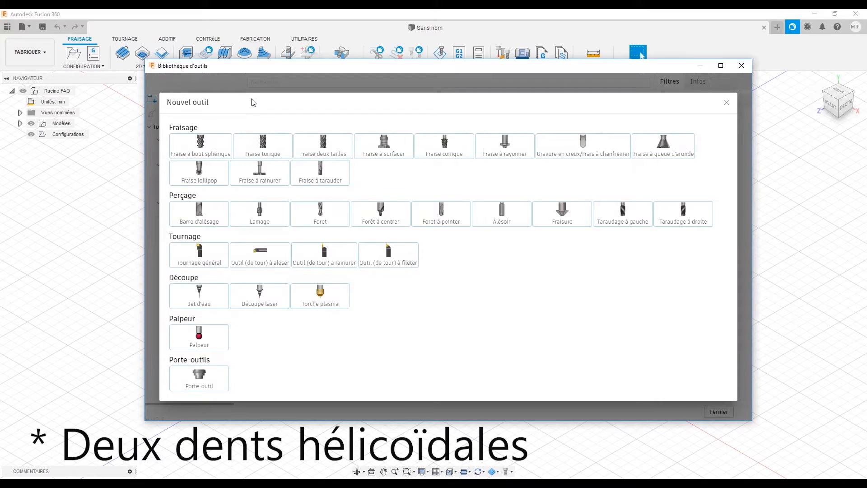
left_click(323, 144)
left_click(311, 123)
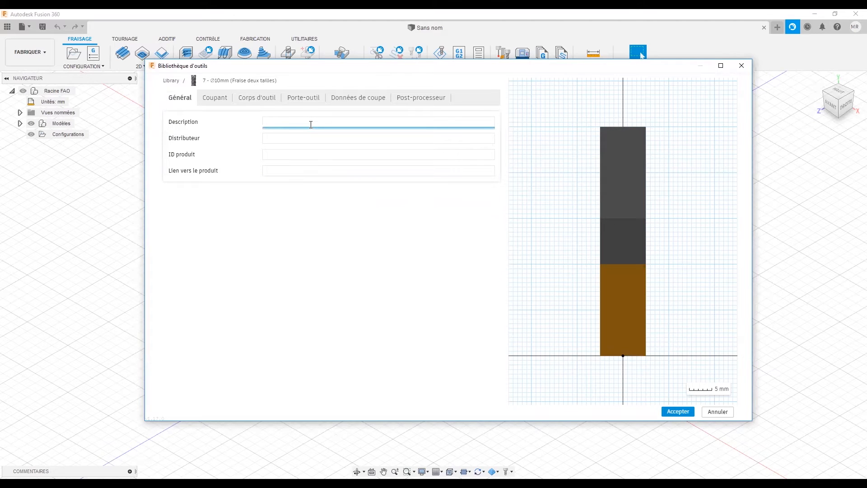
type("F2DH-MDF 3.175")
left_click(209, 102)
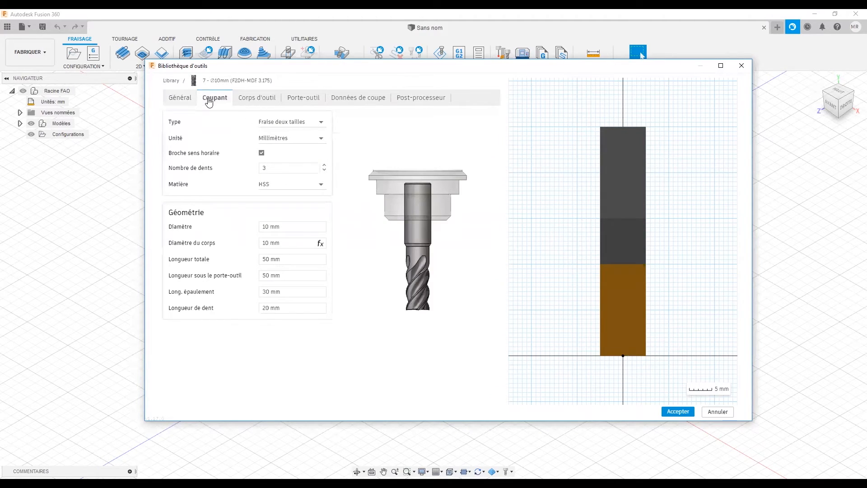
left_click(288, 122)
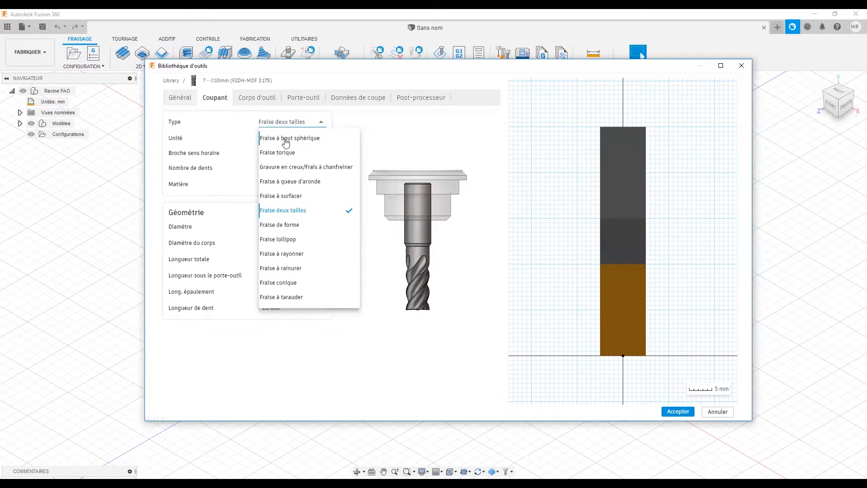
left_click(281, 154)
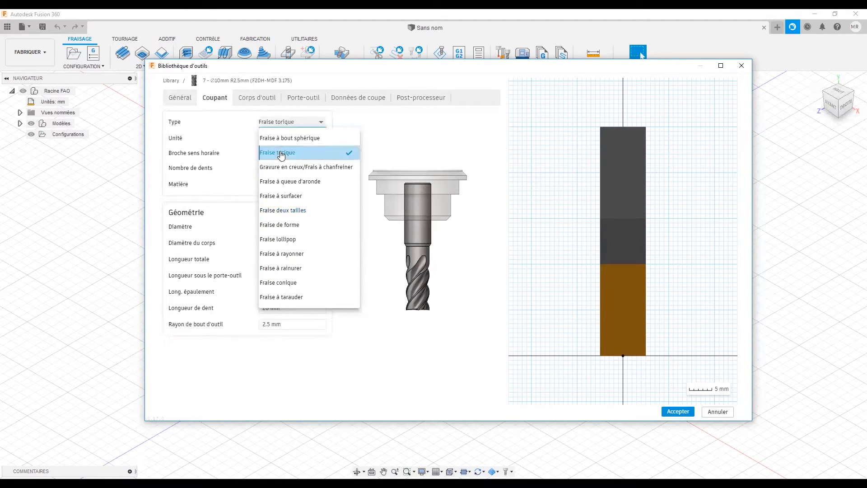
left_click(315, 123)
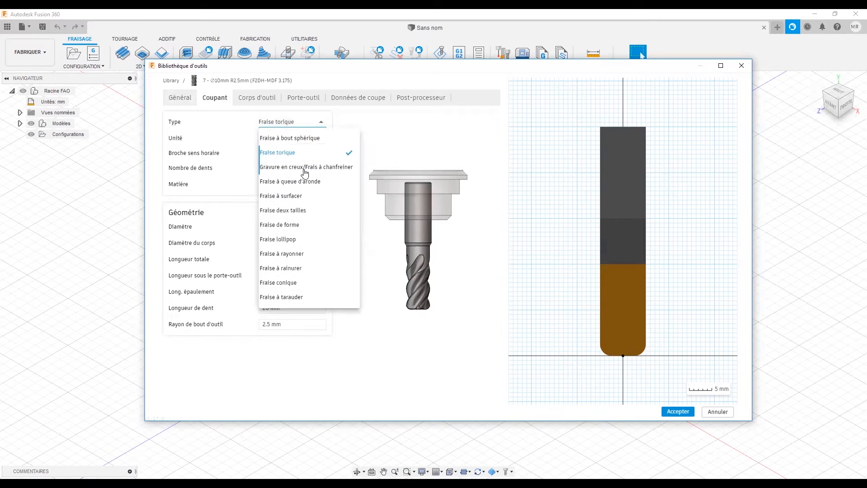
left_click(289, 210)
- Set the cutter's number of teeth to 2 and its material to Carbure
left_click(275, 168)
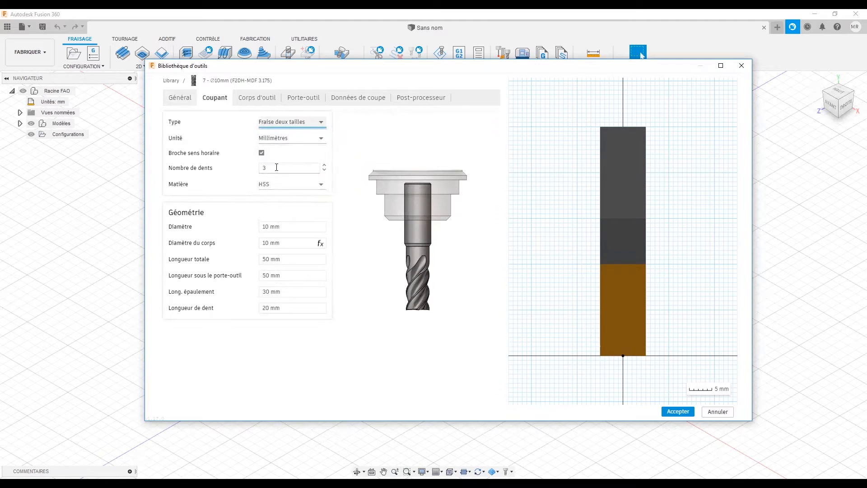
left_click(324, 170)
left_click(298, 185)
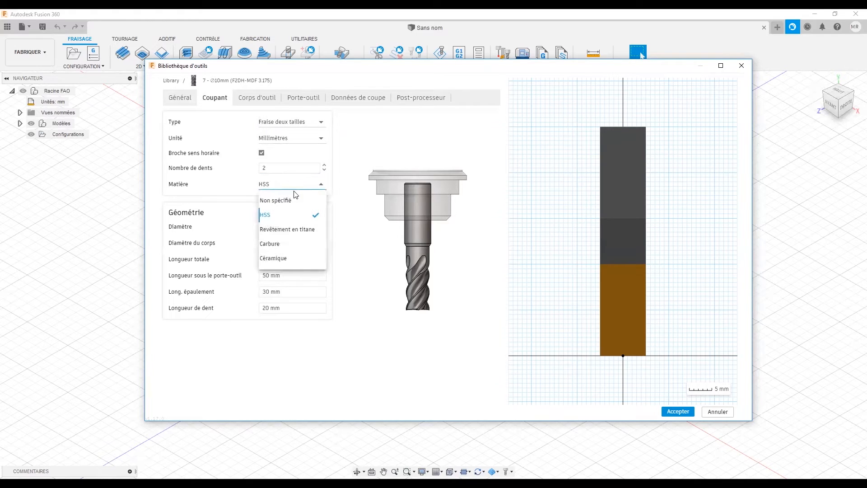
left_click(276, 243)
- Set both the cutter diameter and the shaft diameter to 3.175 mm
left_click(285, 226)
left_click_drag(262, 227, 285, 227)
type("3.175")
key("Tab")
type("3.175")
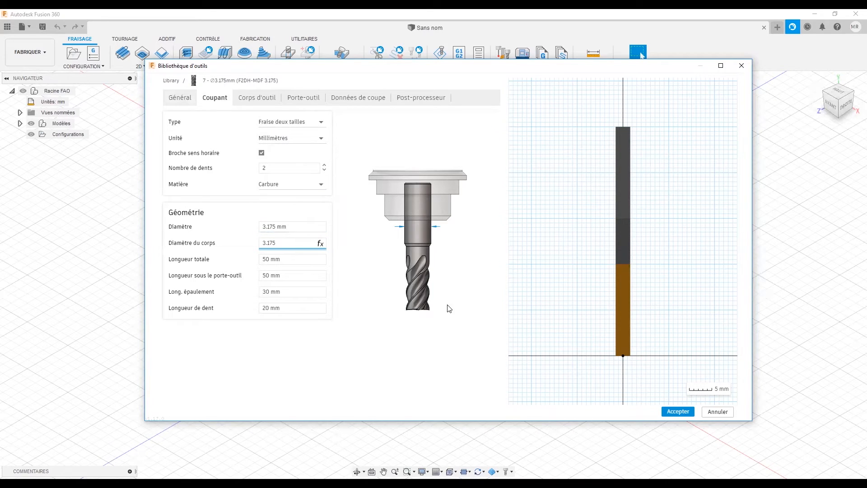
key("Tab")
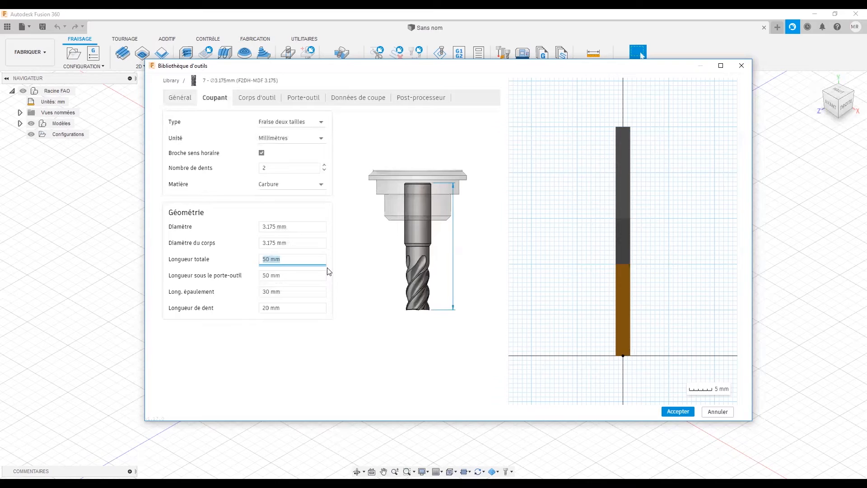
- Set the tool lengths: 38 mm overall, (38-18) mm below the holder, 17 mm shoulder and 17 mm flute
type("38")
key("Tab")
type("18")
key("Tab")
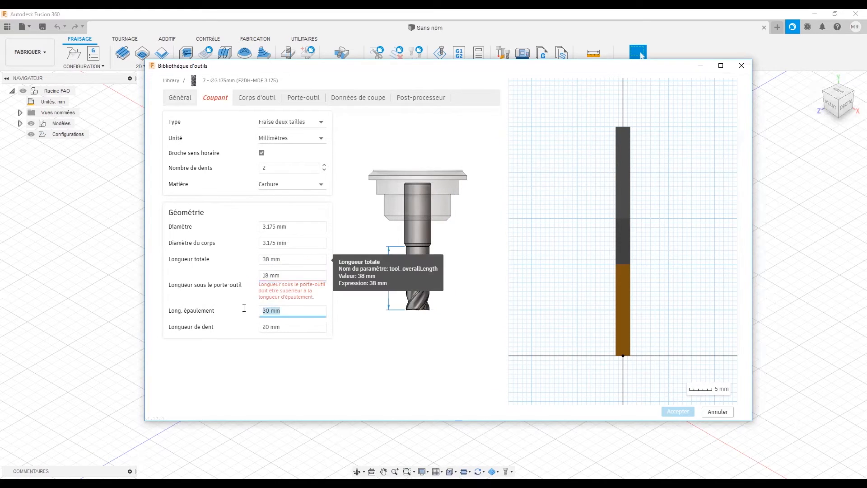
type("17")
left_click_drag(290, 274, 257, 273)
type("20")
left_click_drag(285, 327, 243, 325)
type("17")
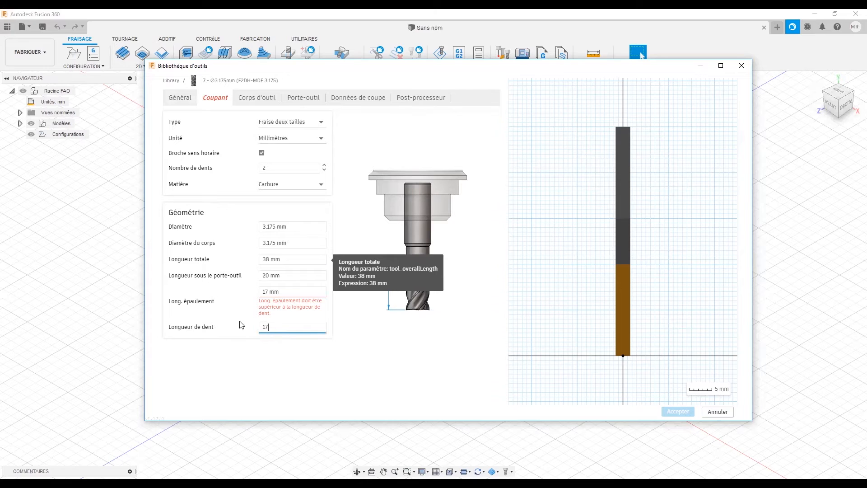
- Set the tool's length below the holder to 28 mm
left_click(305, 287)
key("shift+Tab")
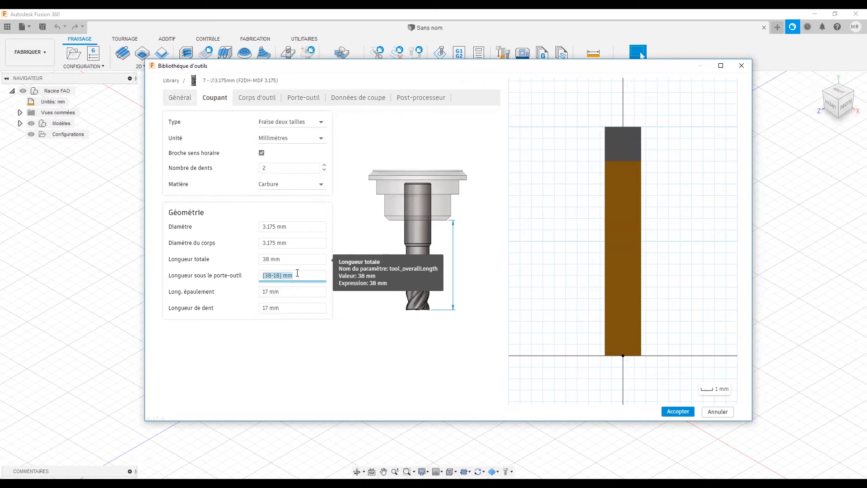
key("shift+Tab")
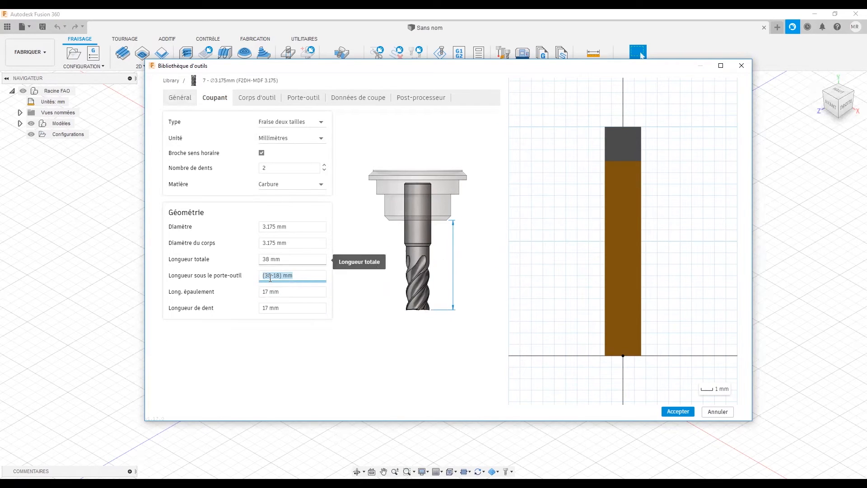
left_click(307, 276)
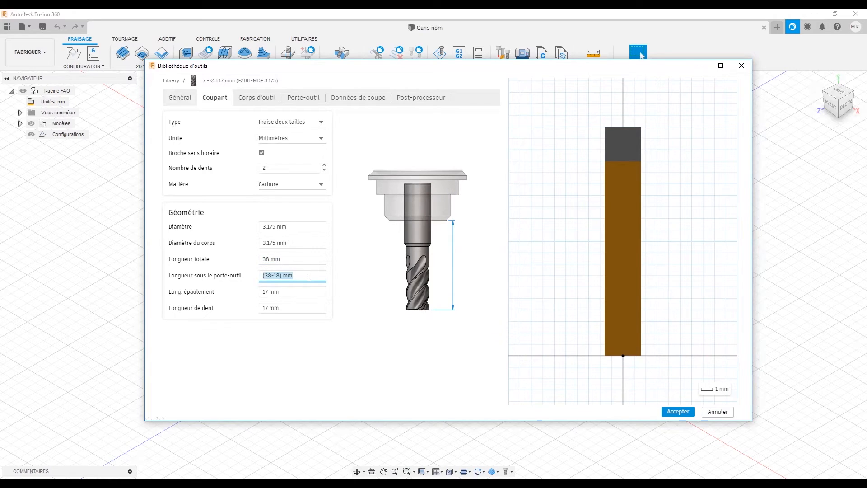
type("28")
key("Tab")
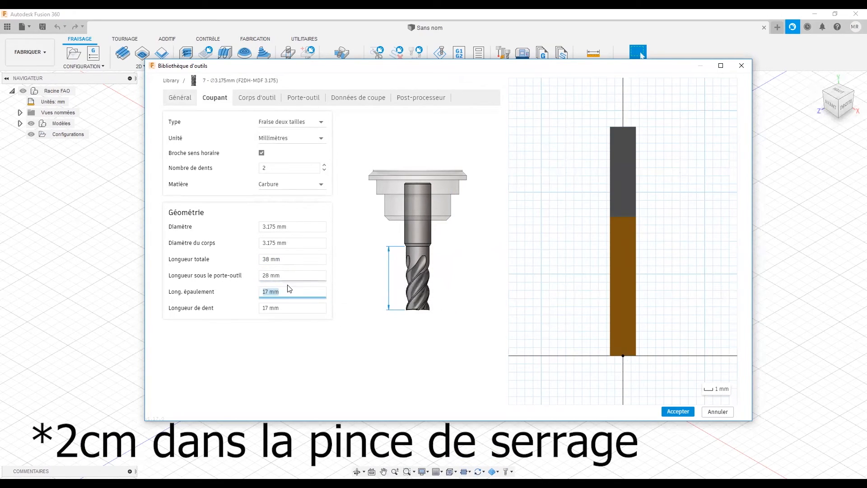
- In the tool's cutting data, set the spindle speed to 15625 tr/min and the cutting feedrate to 2500 mm/min
left_click(265, 97)
left_click(348, 99)
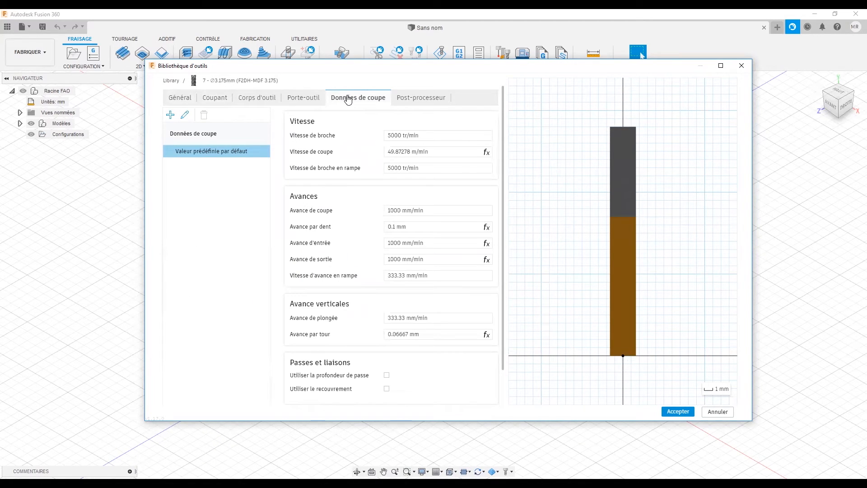
left_click(434, 132)
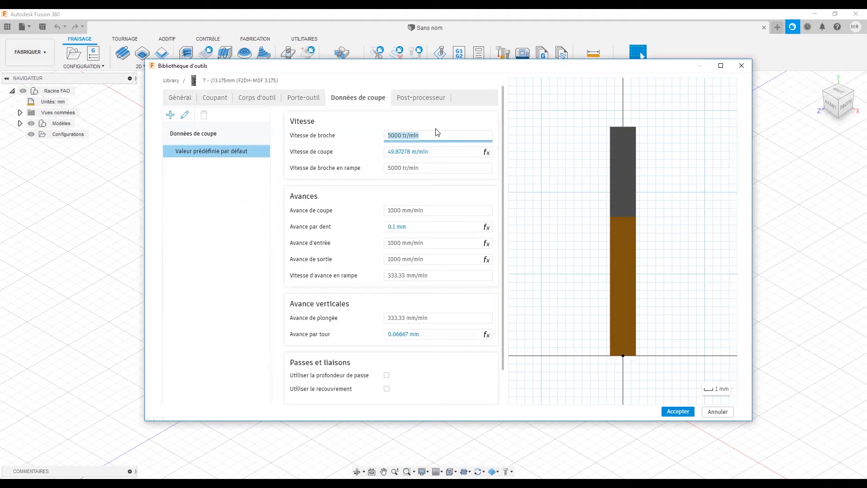
type("15625")
key("Tab")
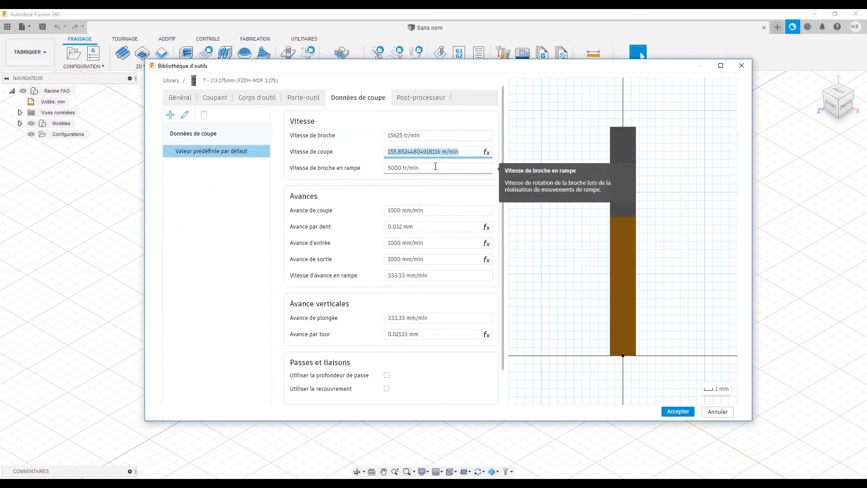
left_click(435, 210)
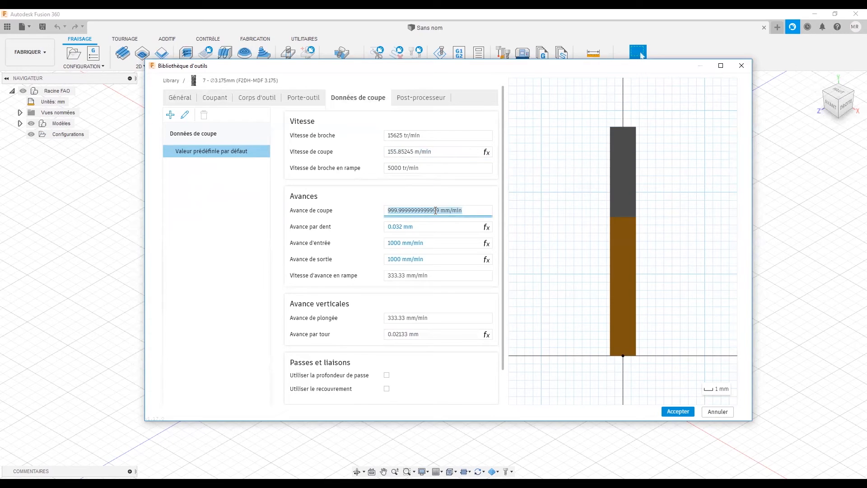
type("2500")
left_click(435, 225)
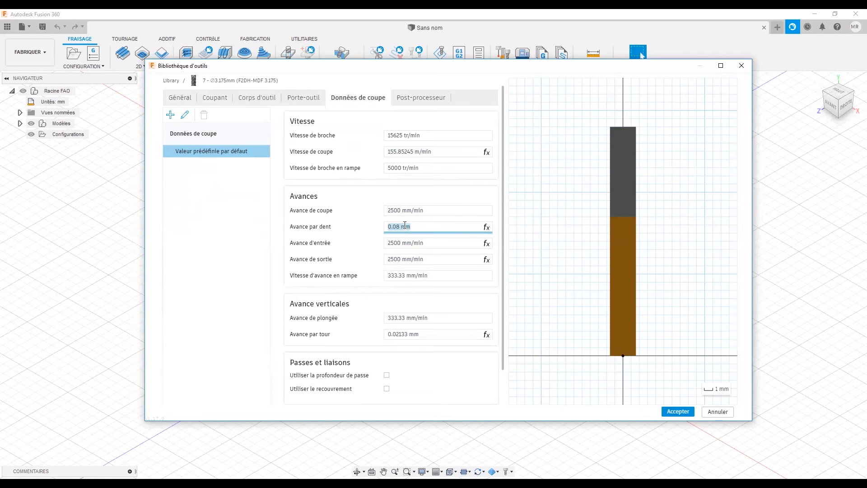
- Make the lead-in and lead-out feedrates equal to tool_feedCutting*0.75
left_click(434, 242)
left_click(446, 243)
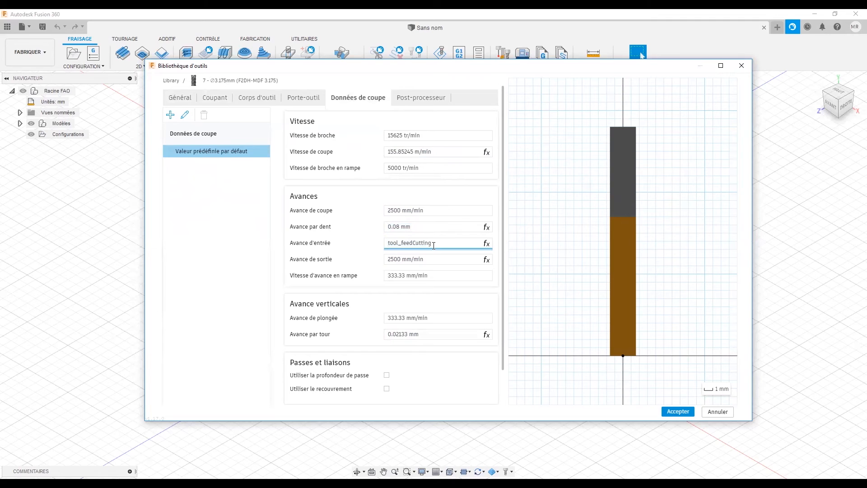
type("*0.75")
left_click(438, 259)
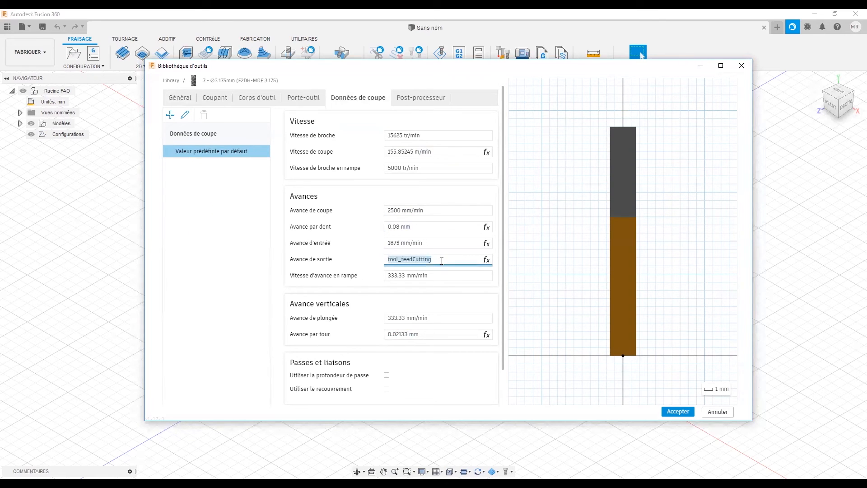
left_click(446, 261)
type("*0.75")
- Set the ramp feedrate to 1875 mm/min
key("Tab")
type("1875")
key("Tab")
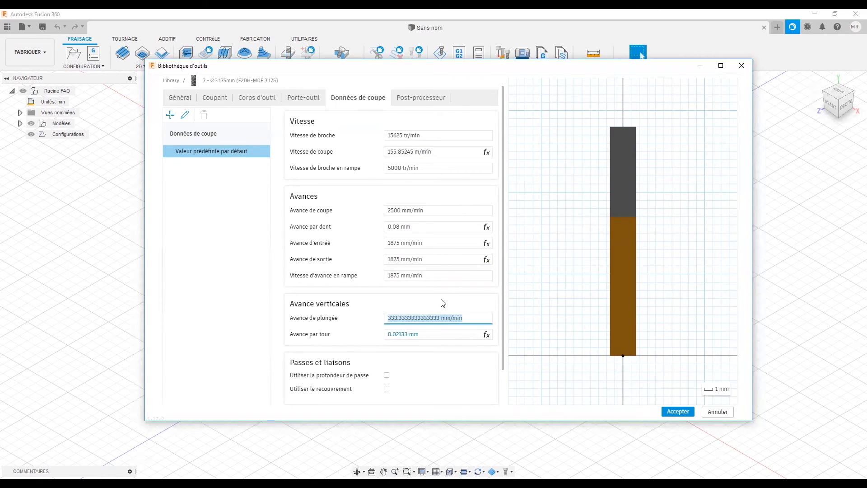
- Enable the depth-per-pass option with a Z stepdown of 2 mm and save the new tool
scroll(442, 302, "down", 1)
left_click(386, 347)
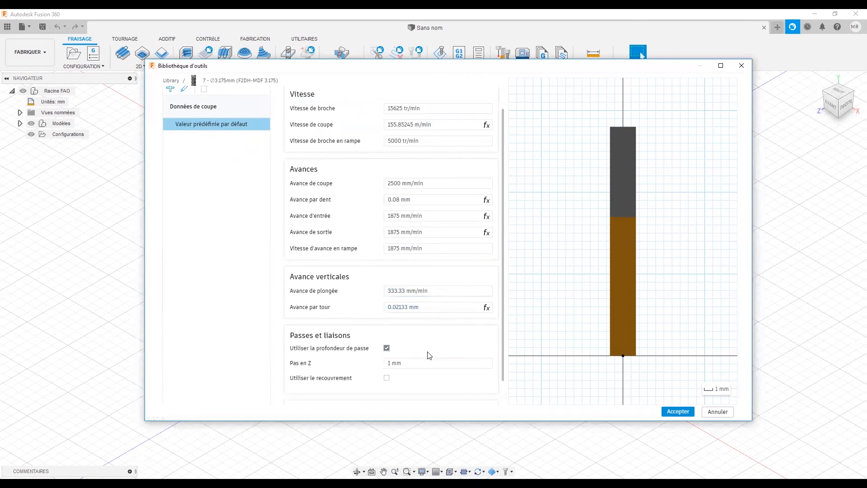
scroll(409, 350, "down", 1)
left_click(389, 335)
key("Delete")
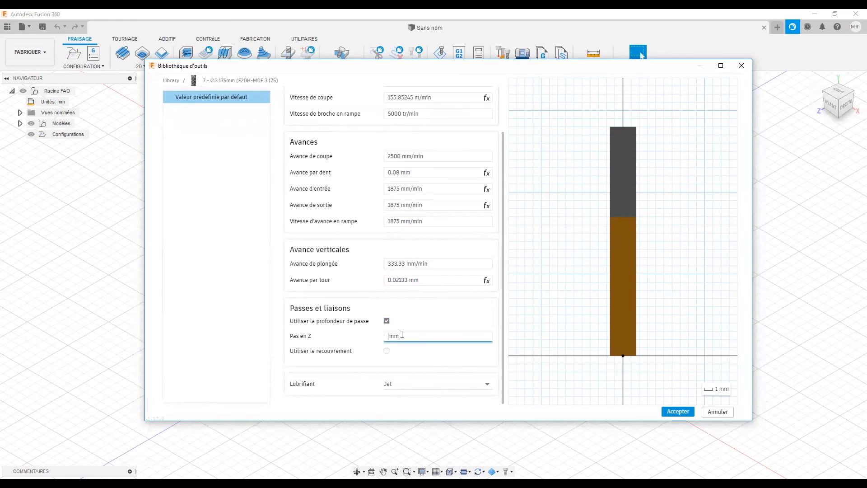
type("2")
left_click(679, 411)
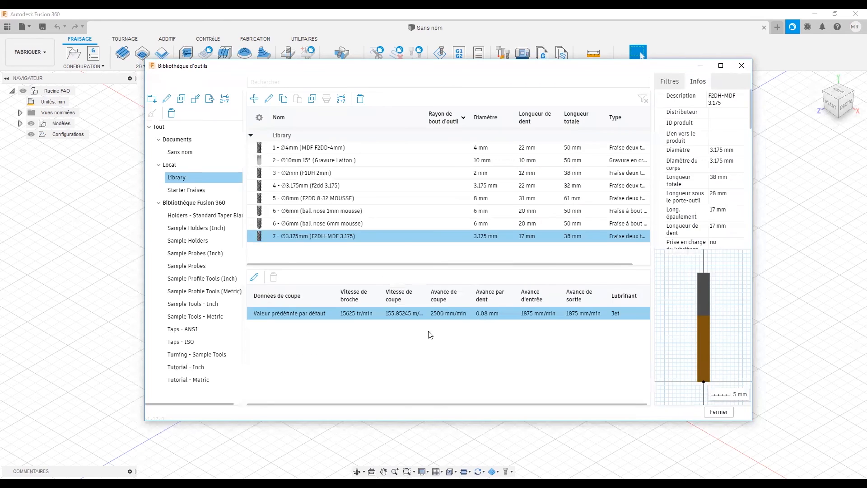
- Review the default cutting data of the F2DH-MDF 3.175 tool in the library
left_click(337, 239)
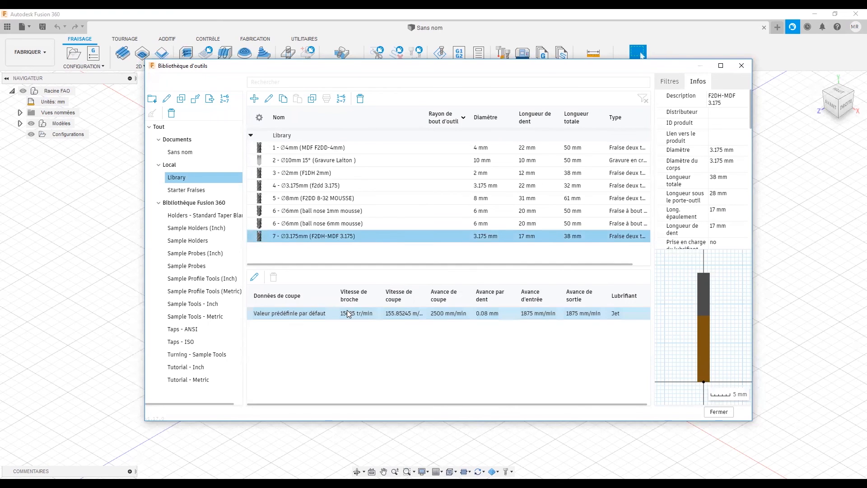
left_click(629, 317)
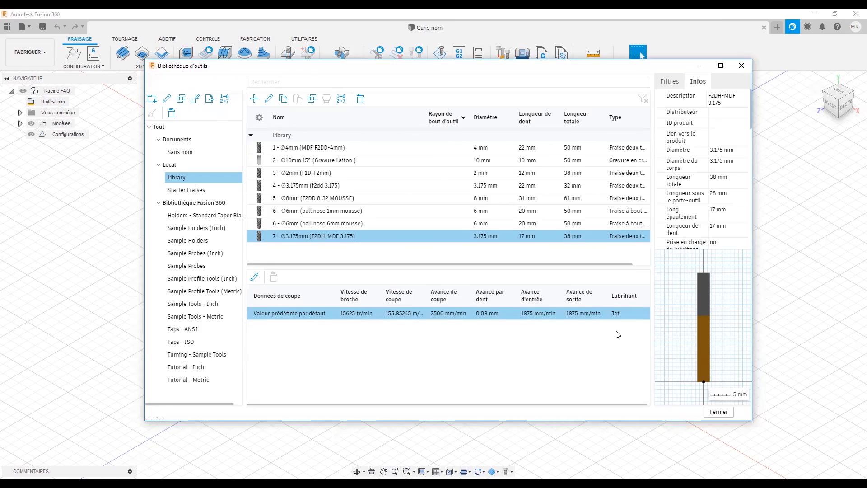